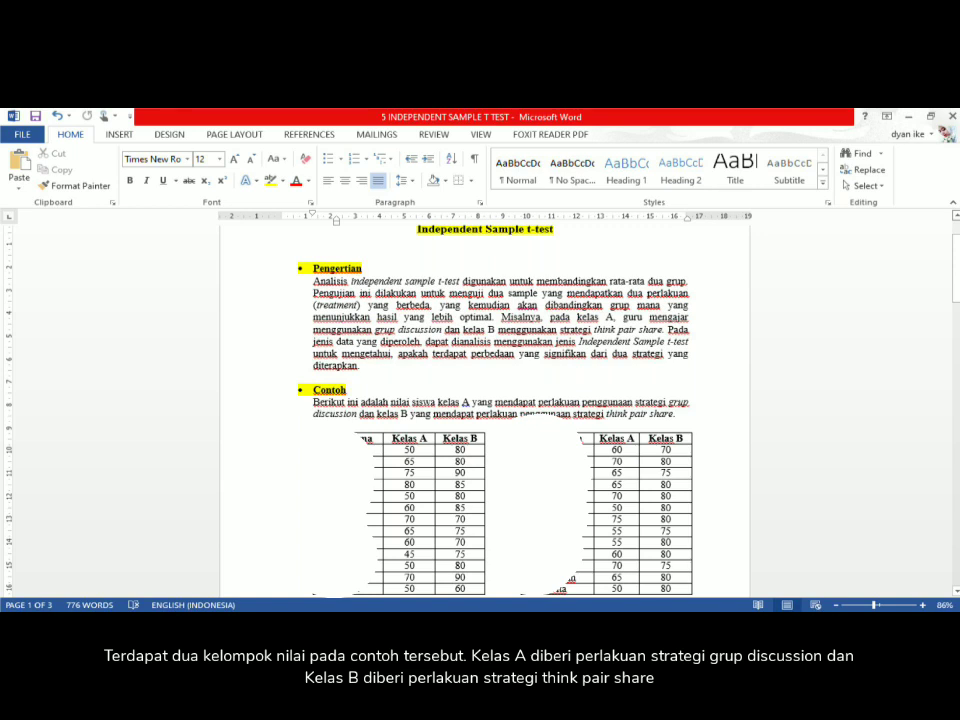
Step: Select and copy the Kelas A scores from the first Word table
{"action": "left_click", "coordinate": [414, 461]}
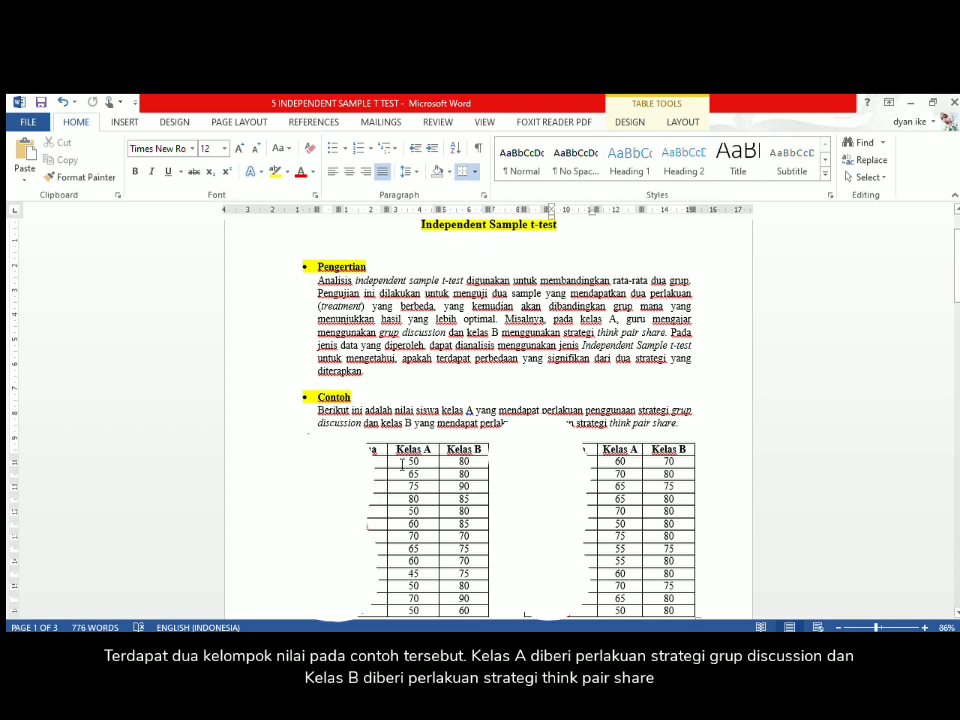
{"action": "left_click_drag", "start_coordinate": [403, 465], "coordinate": [414, 610]}
{"action": "key", "text": "ctrl+c"}
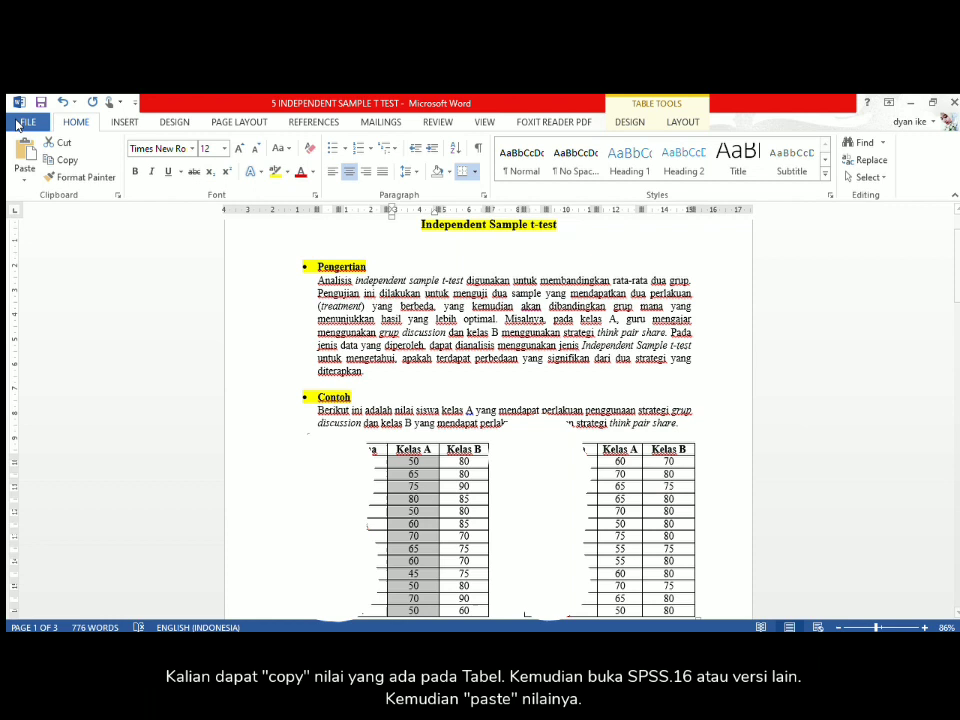
{"action": "left_click", "coordinate": [58, 162]}
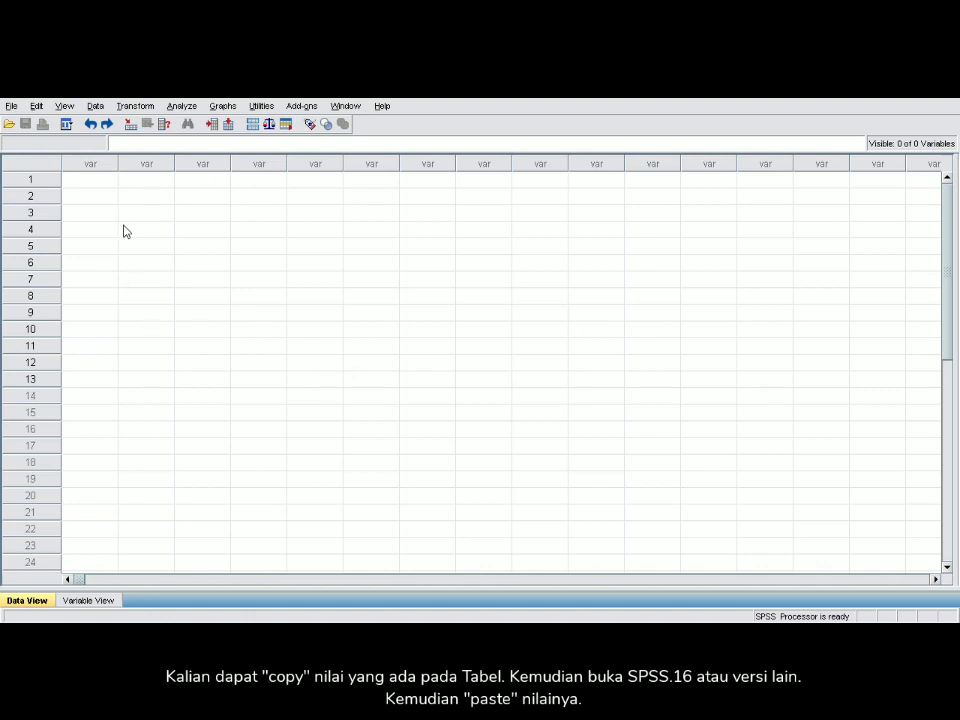
Step: Paste the first table's Kelas A scores into SPSS's first column from row 1
{"action": "left_click", "coordinate": [98, 181]}
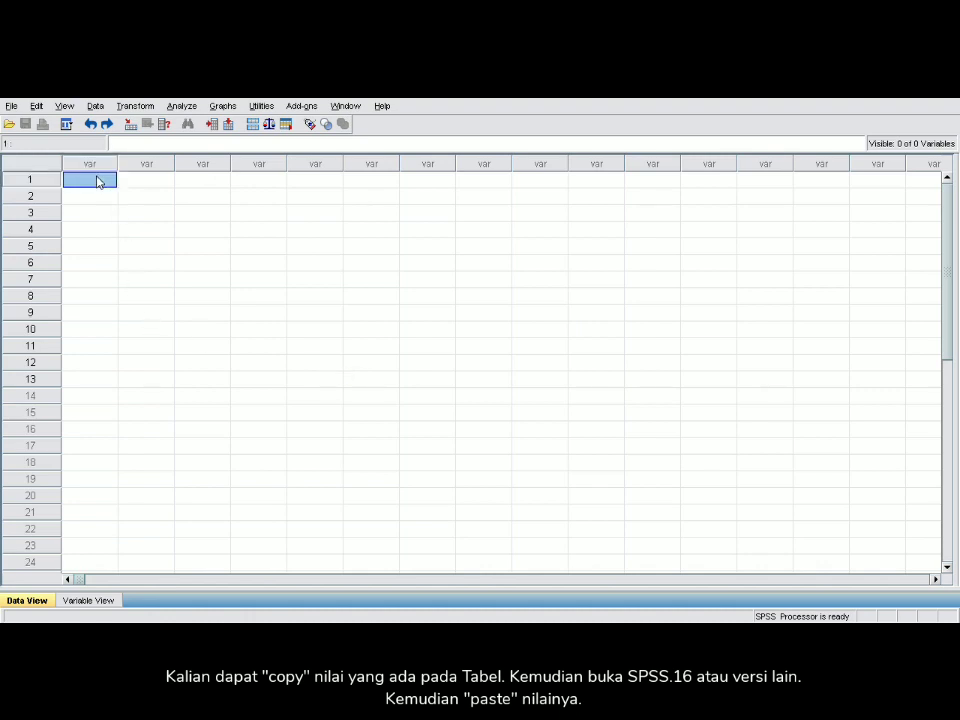
{"action": "left_click", "coordinate": [36, 106]}
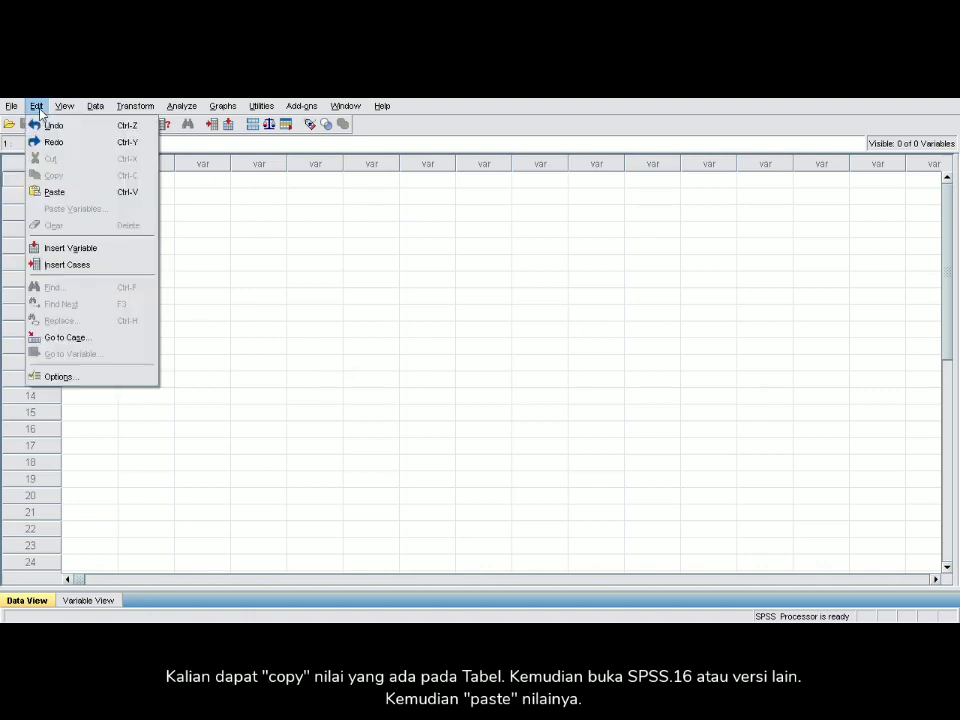
{"action": "left_click", "coordinate": [52, 193]}
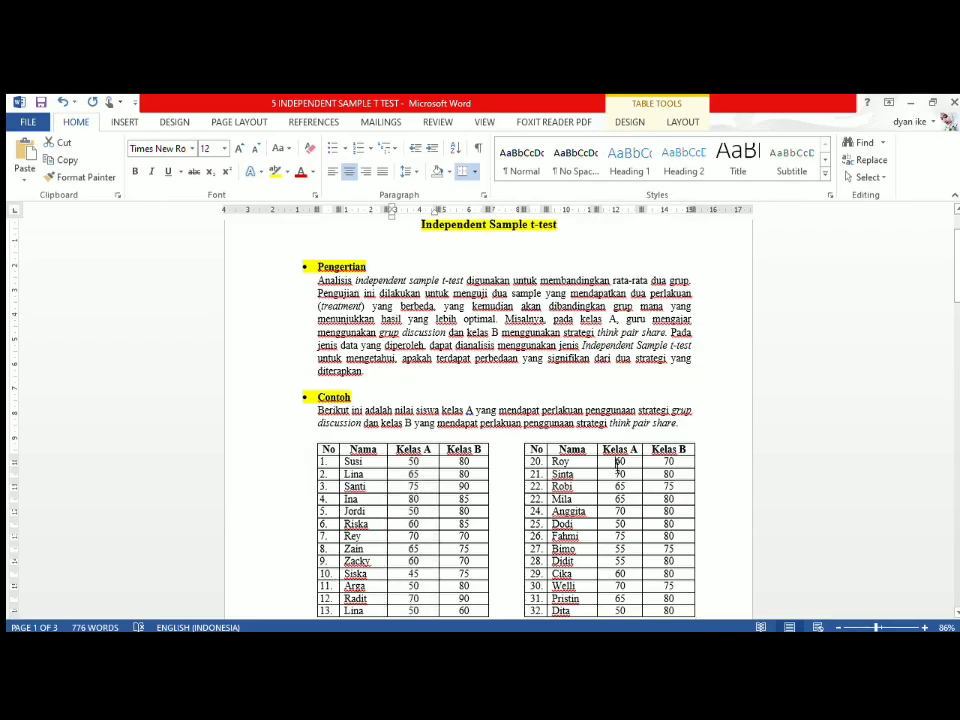
Step: Copy the second table's Kelas A scores and paste them into the first column from row 14
{"action": "left_click_drag", "start_coordinate": [620, 461], "coordinate": [632, 612]}
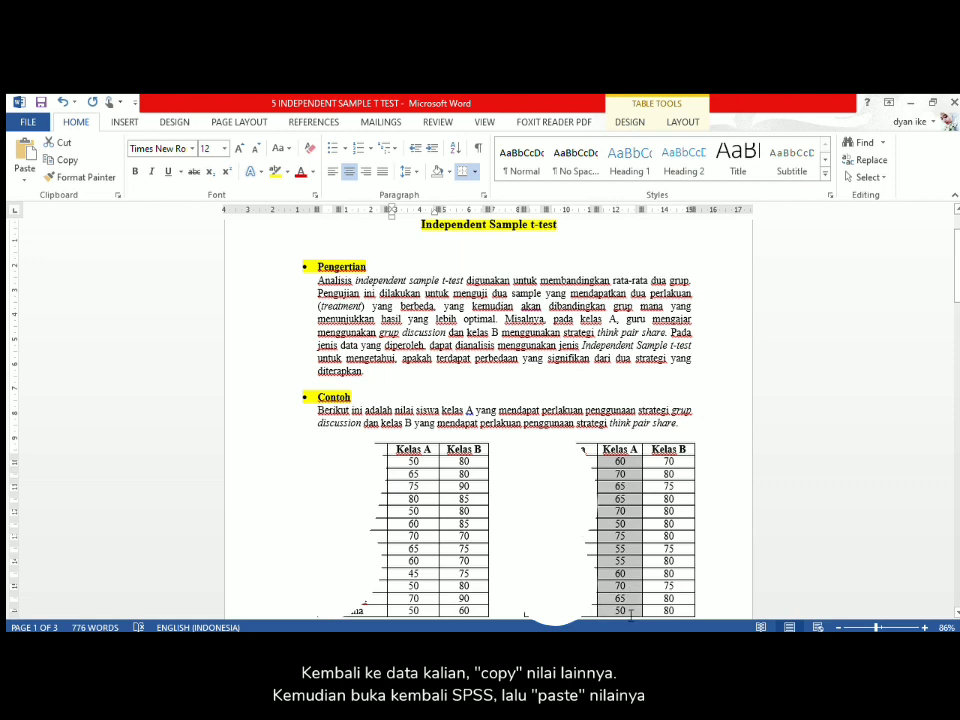
{"action": "left_click", "coordinate": [62, 162]}
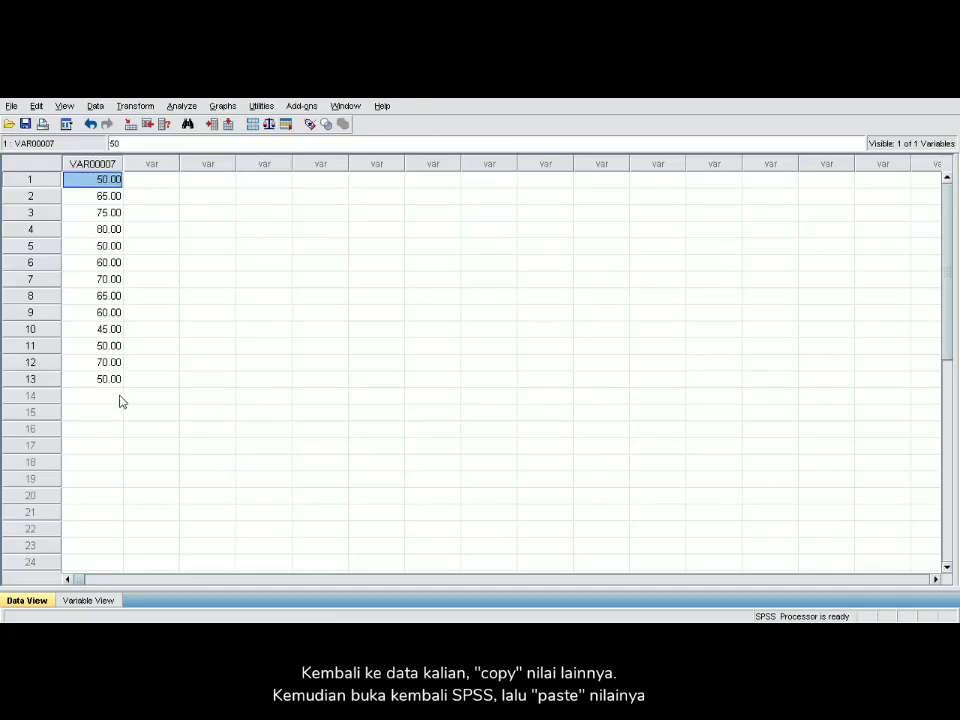
{"action": "left_click", "coordinate": [117, 398]}
{"action": "key", "text": "ctrl+v"}
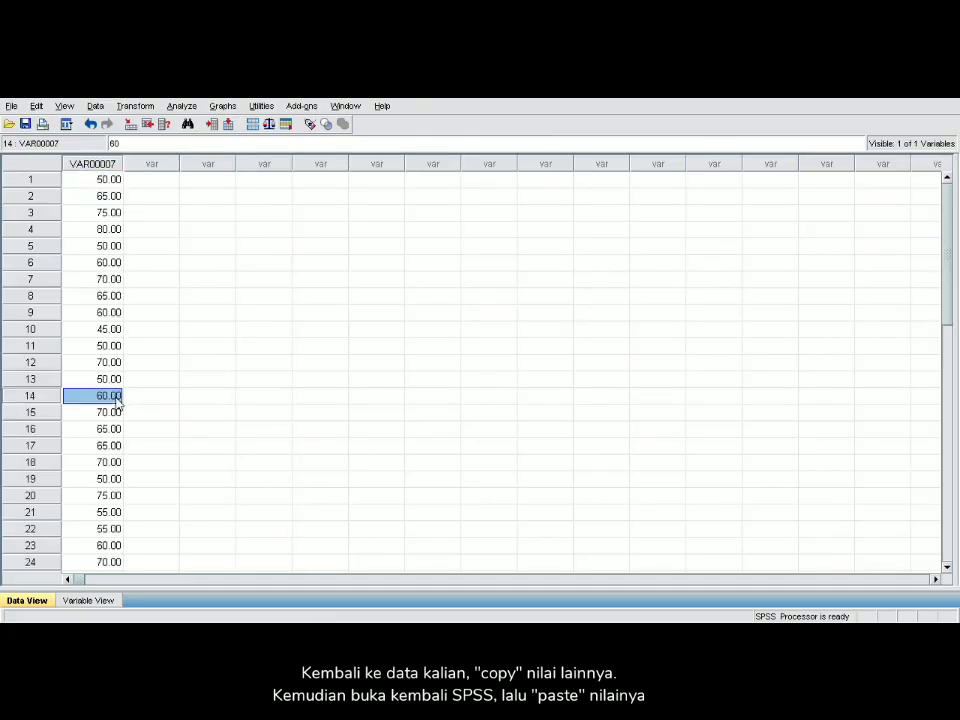
{"action": "left_click", "coordinate": [168, 180]}
Step: Enter group code 1 in rows 1 and 2 of the second column
{"action": "type", "text": "1"}
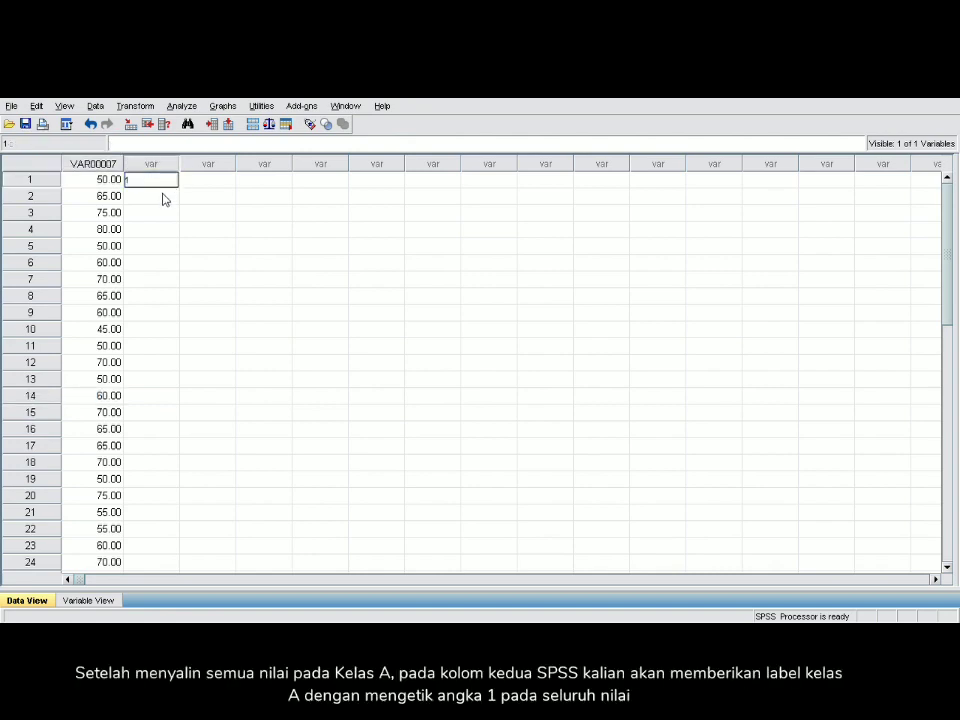
{"action": "left_click", "coordinate": [163, 199]}
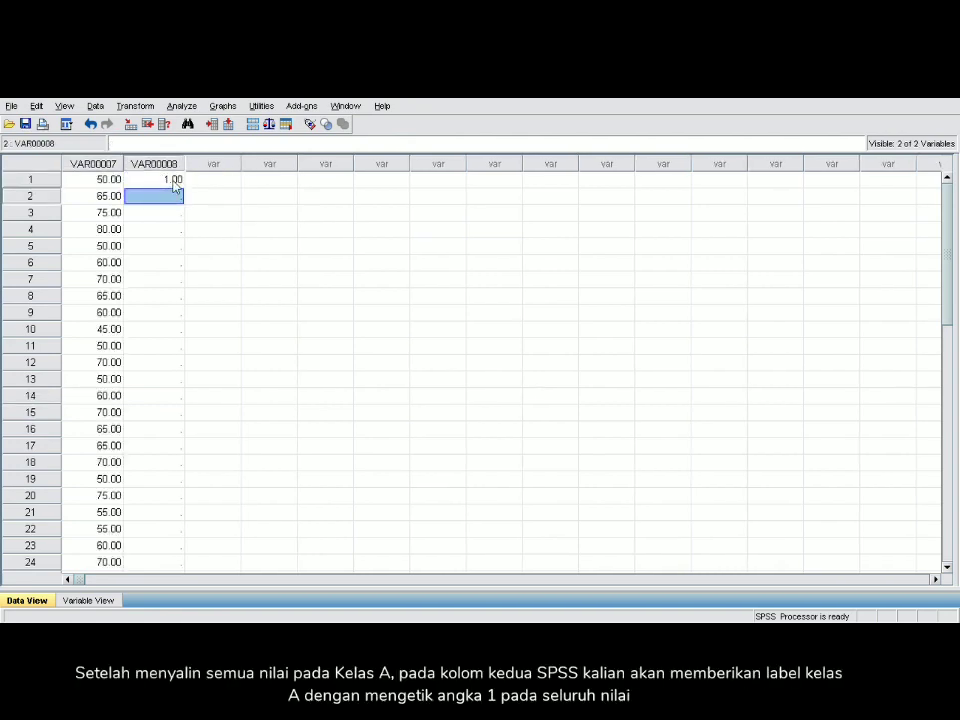
{"action": "left_click", "coordinate": [173, 182]}
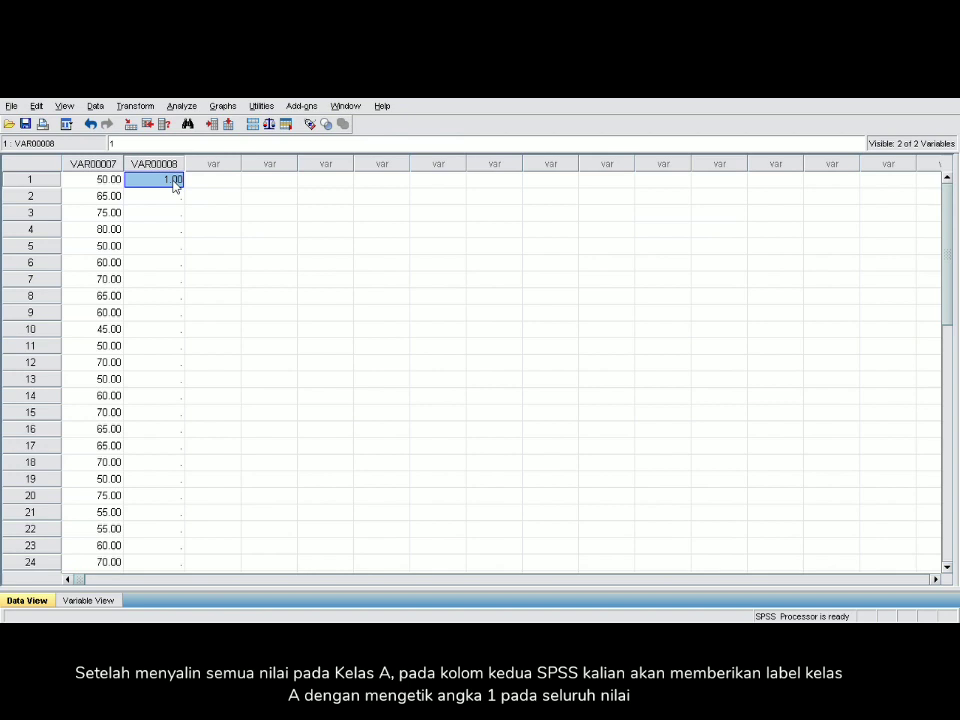
{"action": "mouse_move", "coordinate": [949, 257]}
{"action": "left_mouse_down"}
{"action": "mouse_move", "coordinate": [949, 300]}
{"action": "mouse_move", "coordinate": [952, 257]}
{"action": "left_mouse_up"}
{"action": "key", "text": "Down"}
{"action": "key", "text": "ctrl+v"}
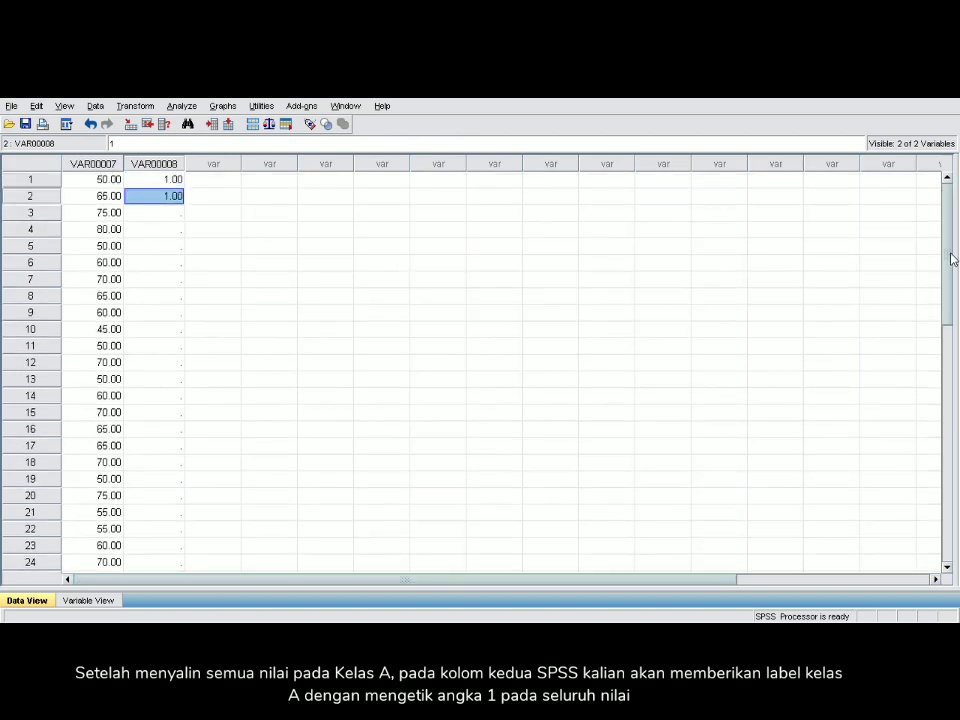
{"action": "left_click", "coordinate": [167, 217]}
Step: Fill code 1 down the second column from row 3 through row 26
{"action": "type", "text": "1"}
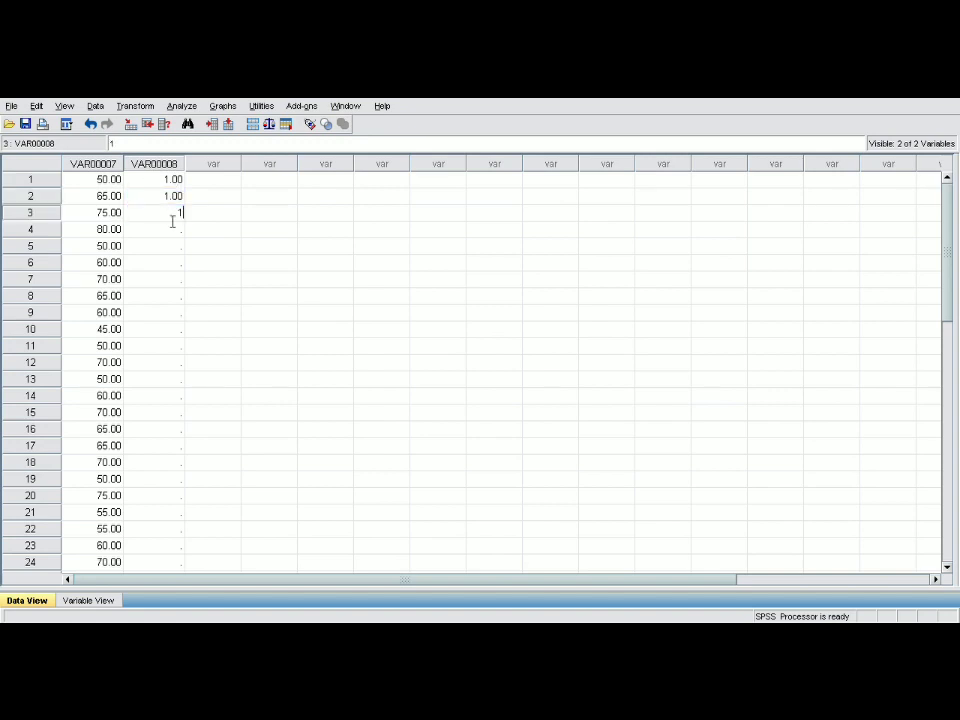
{"action": "key", "text": "Return"}
{"action": "type", "text": "1"}
{"action": "key", "text": "Return"}
{"action": "type", "text": "1"}
{"action": "key", "text": "Return"}
{"action": "type", "text": "1"}
{"action": "key", "text": "Return"}
{"action": "type", "text": "1"}
{"action": "key", "text": "Return"}
{"action": "type", "text": "1"}
{"action": "key", "text": "Return"}
{"action": "type", "text": "1"}
{"action": "key", "text": "Return"}
{"action": "type", "text": "1"}
{"action": "key", "text": "Return"}
{"action": "type", "text": "11"}
{"action": "key", "text": "Return"}
{"action": "type", "text": "1"}
{"action": "key", "text": "Return"}
{"action": "type", "text": "1"}
{"action": "key", "text": "Return"}
{"action": "type", "text": "1"}
{"action": "key", "text": "Return"}
{"action": "type", "text": "1"}
{"action": "key", "text": "Return"}
{"action": "type", "text": "1"}
{"action": "key", "text": "Return"}
{"action": "type", "text": "1"}
{"action": "key", "text": "Return"}
{"action": "type", "text": "1"}
{"action": "key", "text": "Return"}
{"action": "type", "text": "1"}
{"action": "key", "text": "Return"}
{"action": "type", "text": "1"}
{"action": "key", "text": "Return"}
{"action": "type", "text": "1"}
{"action": "key", "text": "Return"}
{"action": "type", "text": "1"}
{"action": "key", "text": "Return"}
{"action": "type", "text": "1"}
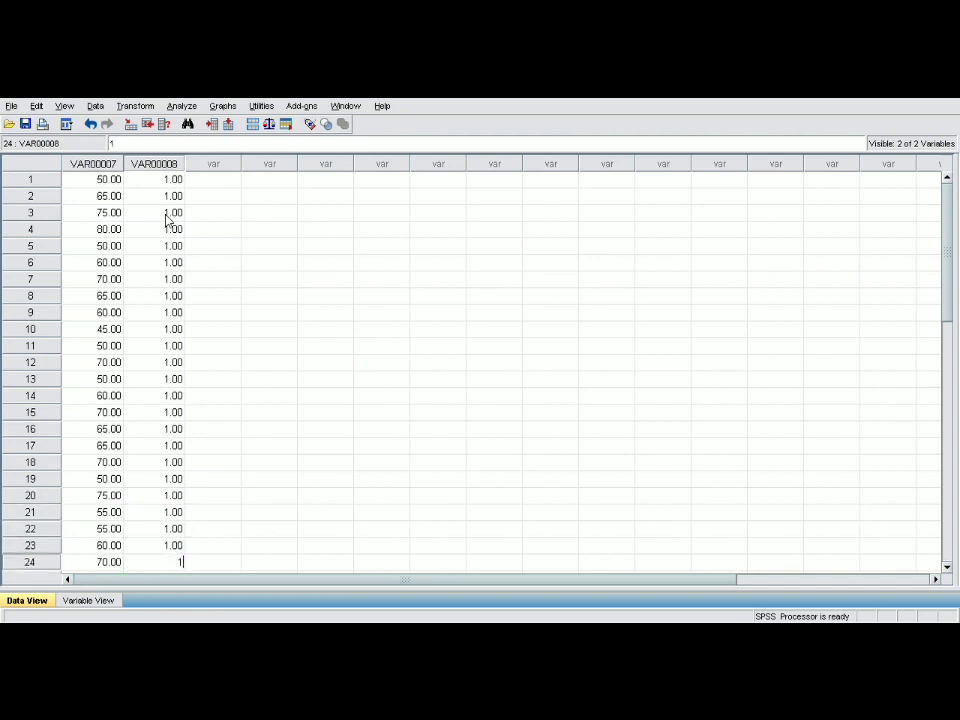
{"action": "key", "text": "Return"}
{"action": "type", "text": "1"}
{"action": "key", "text": "Return"}
{"action": "type", "text": "1"}
{"action": "key", "text": "Return"}
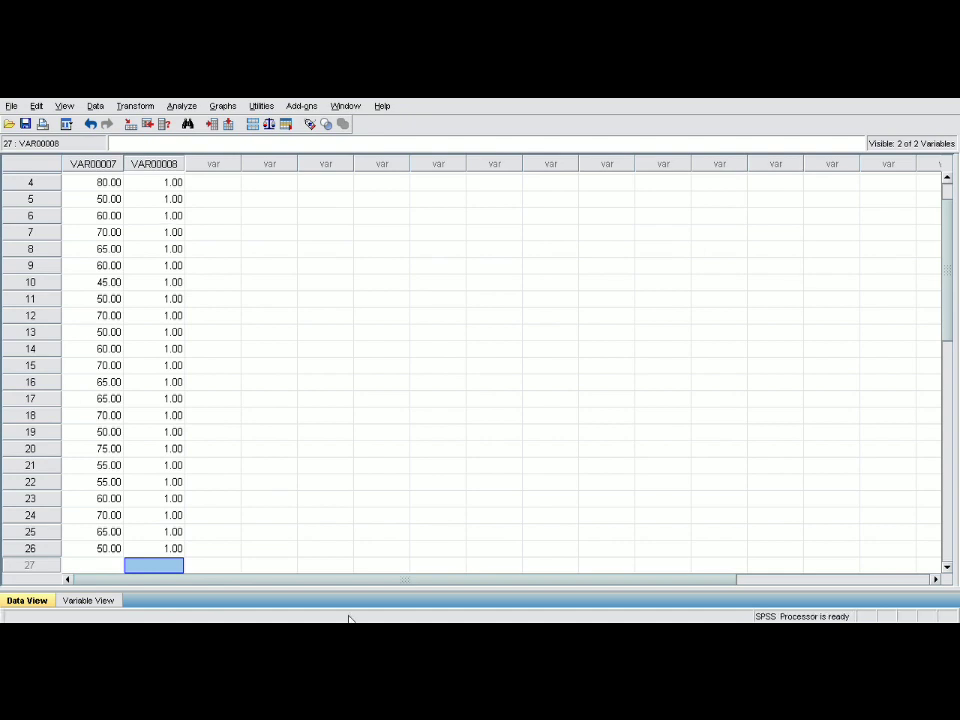
{"action": "key", "text": "alt+Tab"}
Step: Copy the first table's Kelas B scores and paste them into SPSS from row 27
{"action": "left_click_drag", "start_coordinate": [452, 463], "coordinate": [474, 610]}
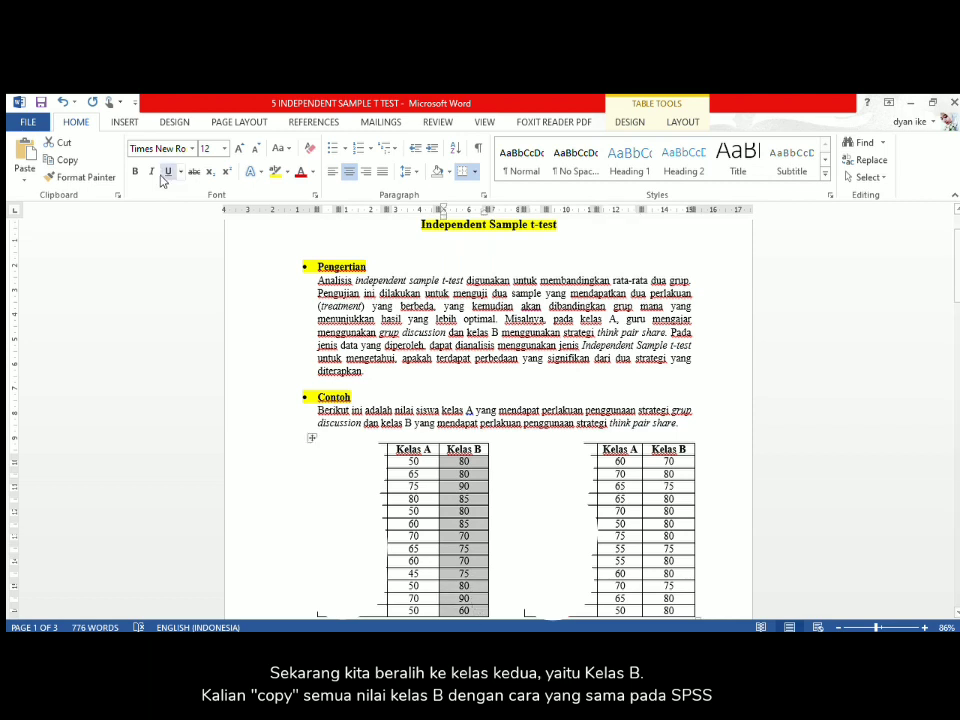
{"action": "left_click", "coordinate": [63, 162]}
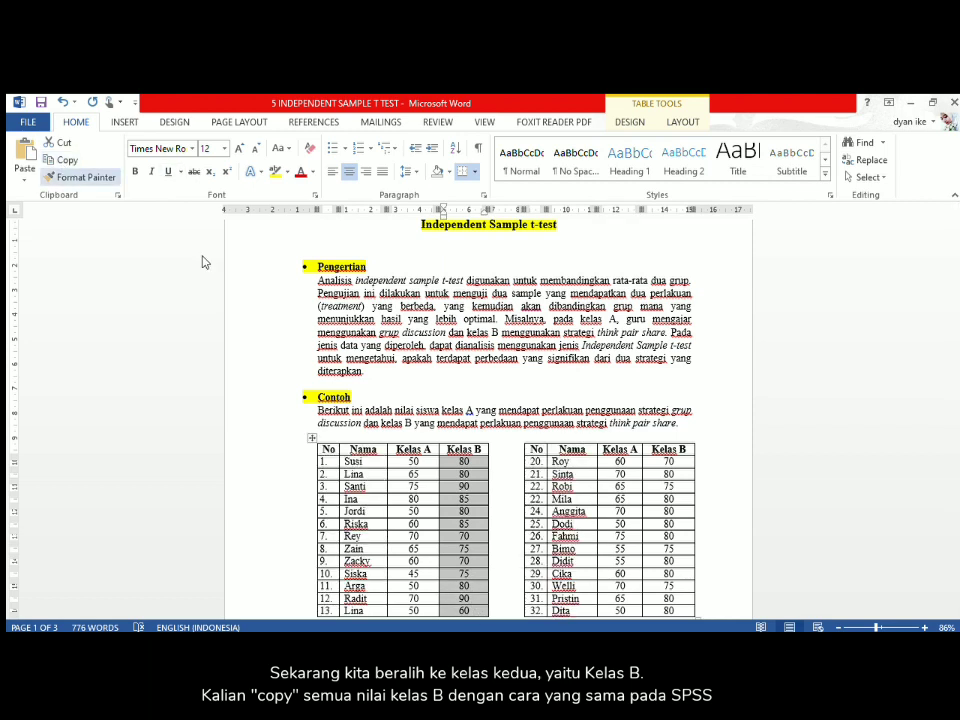
{"action": "key", "text": "alt+Tab"}
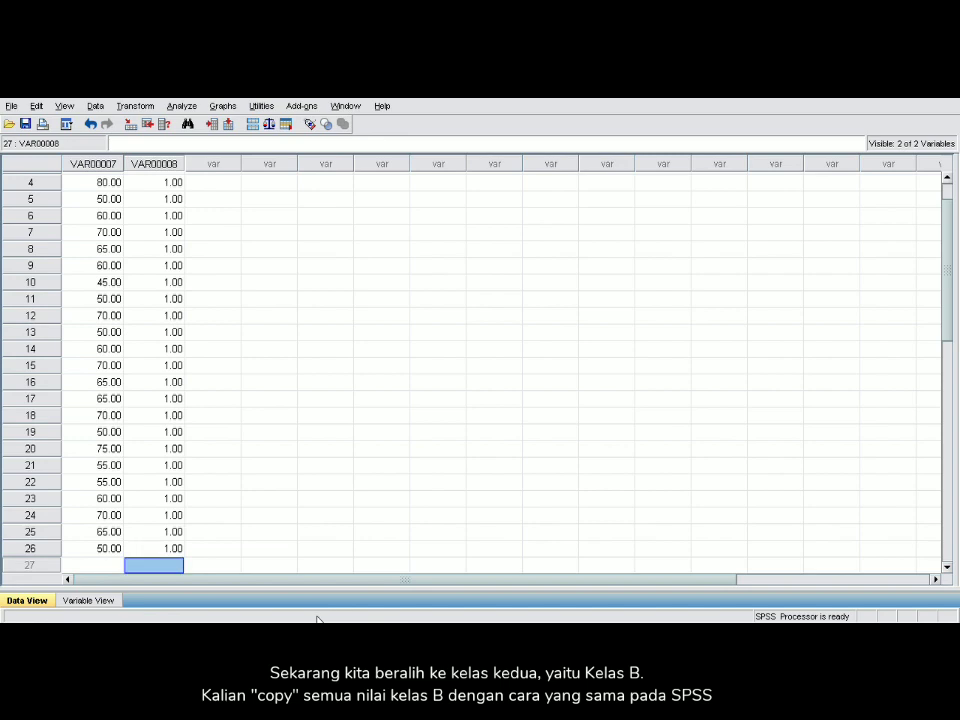
{"action": "left_click", "coordinate": [100, 568]}
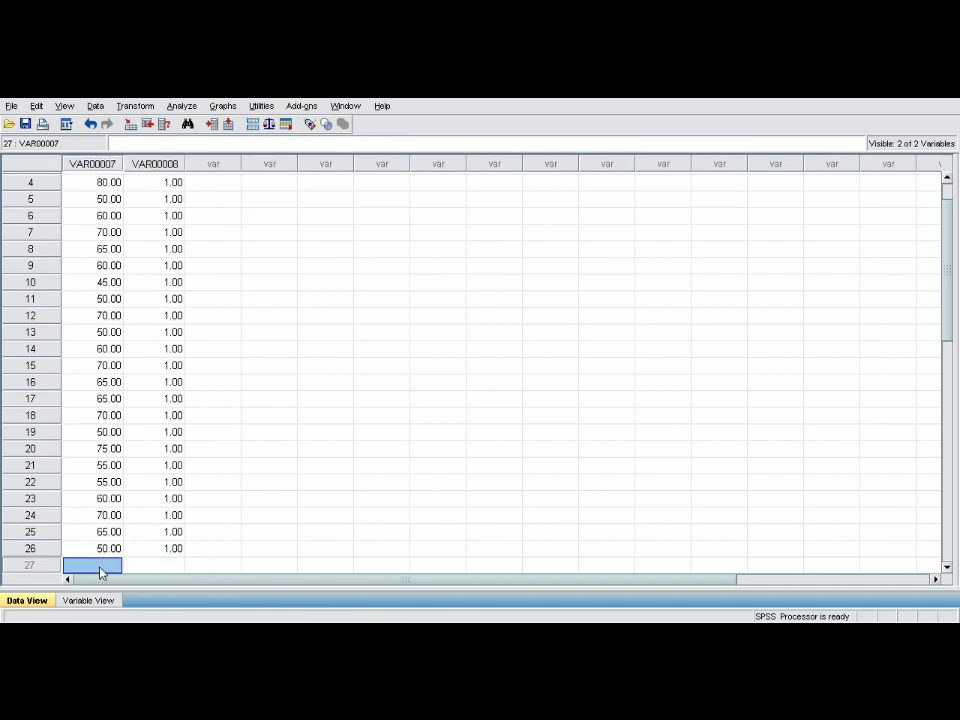
{"action": "key", "text": "ctrl+v"}
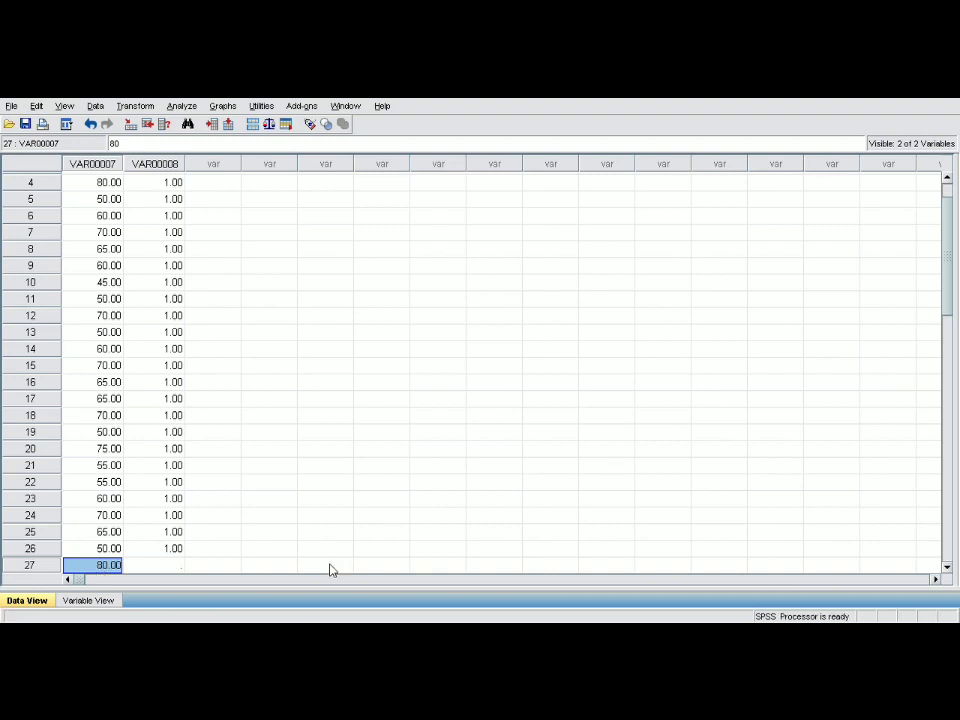
Step: Copy the Kelas B scores from the right-hand Word table
{"action": "left_click_drag", "start_coordinate": [949, 300], "coordinate": [955, 392]}
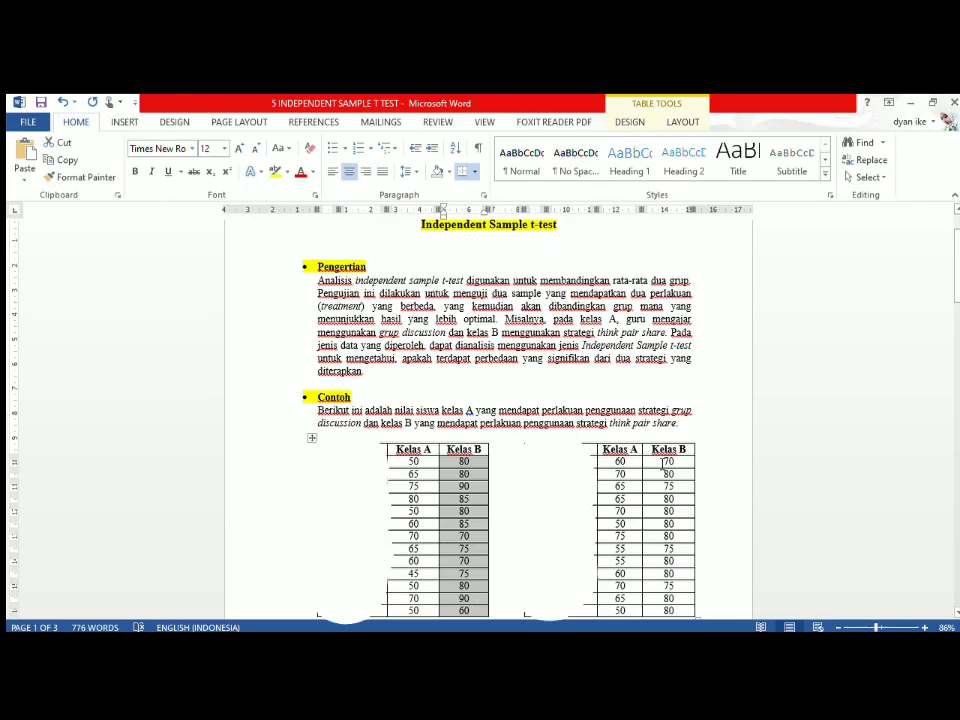
{"action": "left_click_drag", "start_coordinate": [661, 461], "coordinate": [680, 612]}
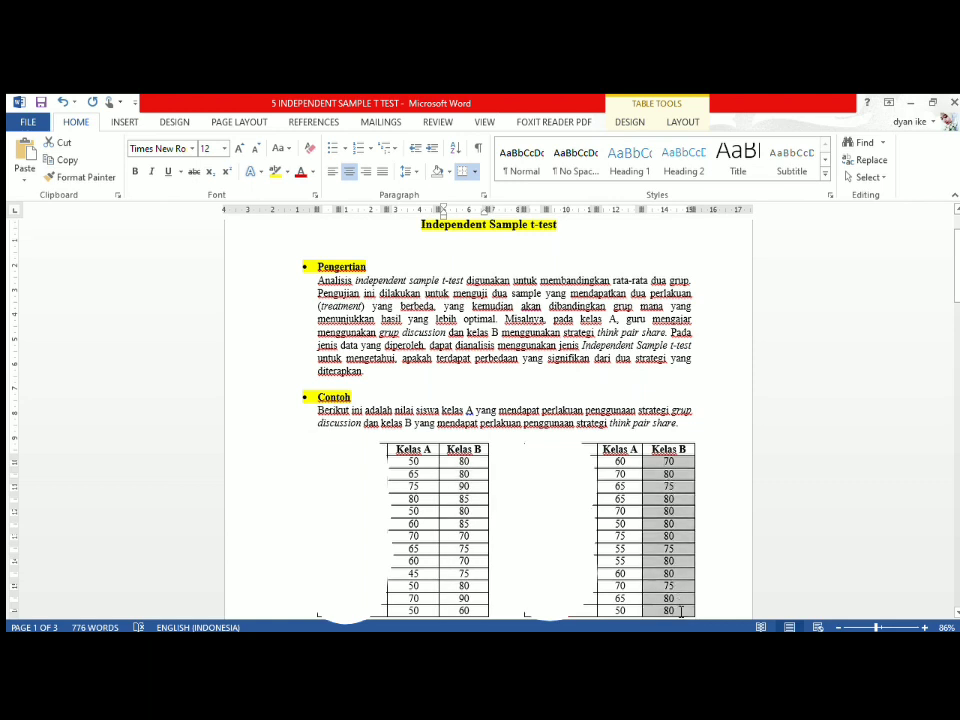
{"action": "left_click", "coordinate": [68, 161]}
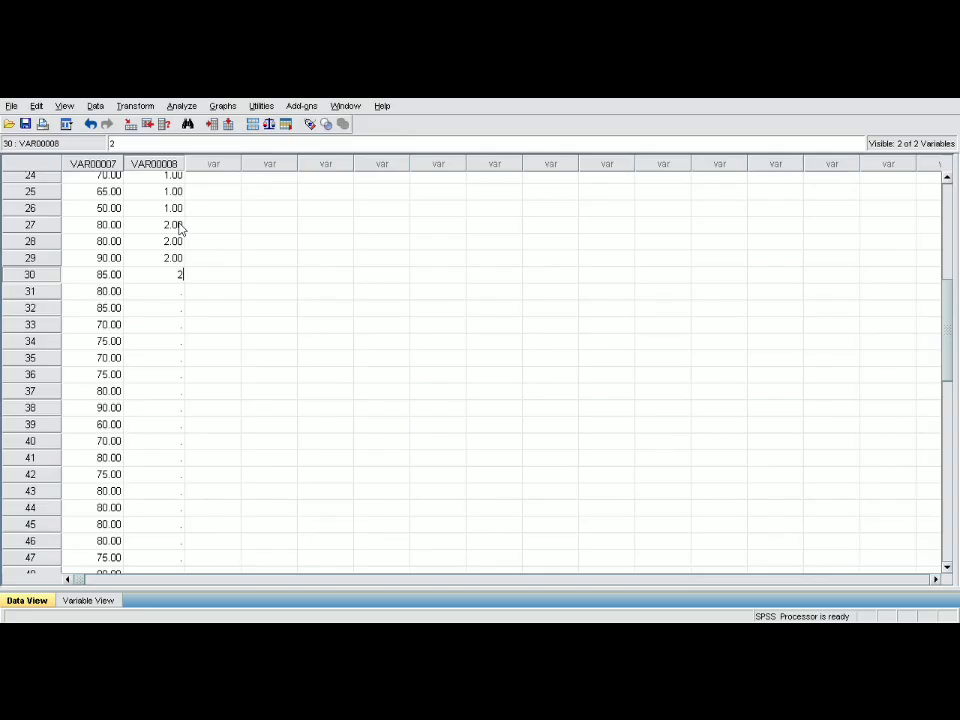
Step: Enter group code 2 in the second column for rows 27 through 46
{"action": "key", "text": "Return"}
{"action": "type", "text": "2"}
{"action": "key", "text": "Return"}
{"action": "type", "text": "2"}
{"action": "key", "text": "Return"}
{"action": "type", "text": "2"}
{"action": "key", "text": "Return"}
{"action": "type", "text": "2"}
{"action": "key", "text": "Return"}
{"action": "type", "text": "2"}
{"action": "key", "text": "Return"}
{"action": "type", "text": "2"}
{"action": "key", "text": "Return"}
{"action": "type", "text": "2"}
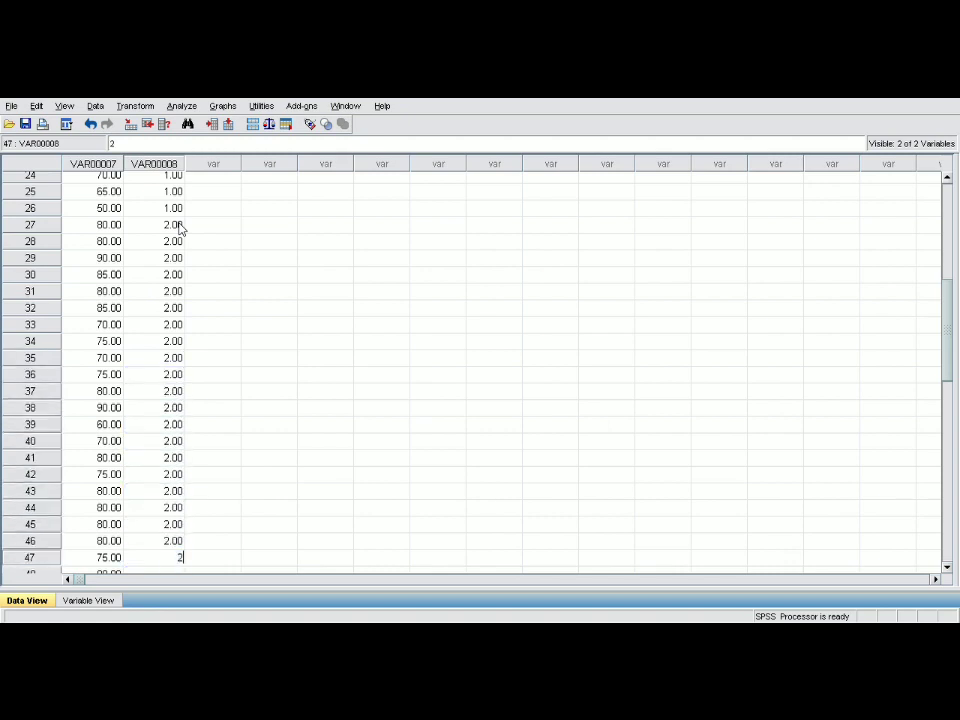
{"action": "type", "text": " 2 2 2 2 2 2 2 2 2 2"}
Step: Continue entering group code 2 in the second column through row 52
{"action": "key", "text": "Return"}
{"action": "type", "text": "2"}
{"action": "key", "text": "Return"}
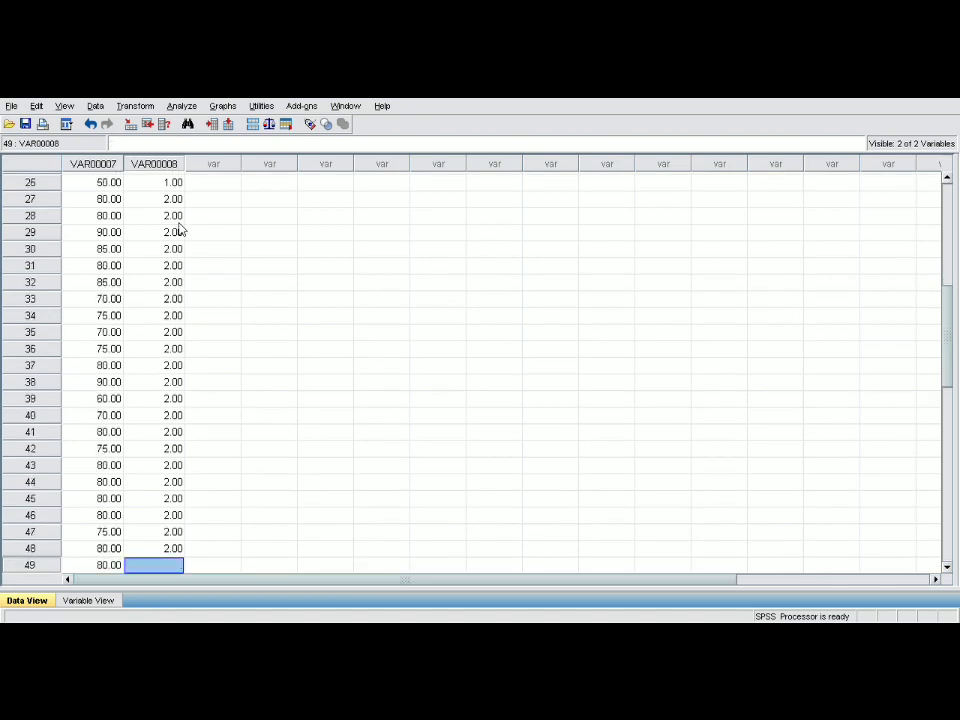
{"action": "left_click_drag", "start_coordinate": [949, 306], "coordinate": [956, 364]}
{"action": "type", "text": "2"}
{"action": "key", "text": "Return"}
{"action": "type", "text": "2"}
{"action": "key", "text": "Return"}
{"action": "type", "text": "2"}
{"action": "key", "text": "Return"}
{"action": "type", "text": "2"}
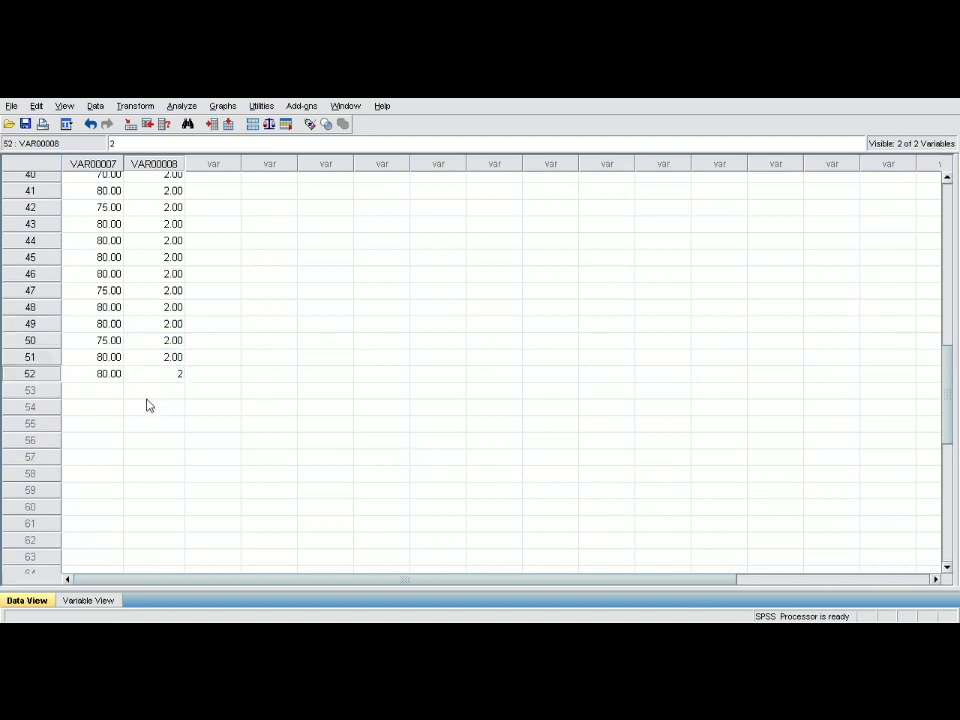
{"action": "key", "text": "Return"}
Step: Select the VAR00008 and VAR00007 columns, then clear the selection
{"action": "left_click", "coordinate": [170, 163]}
{"action": "left_click", "coordinate": [100, 165]}
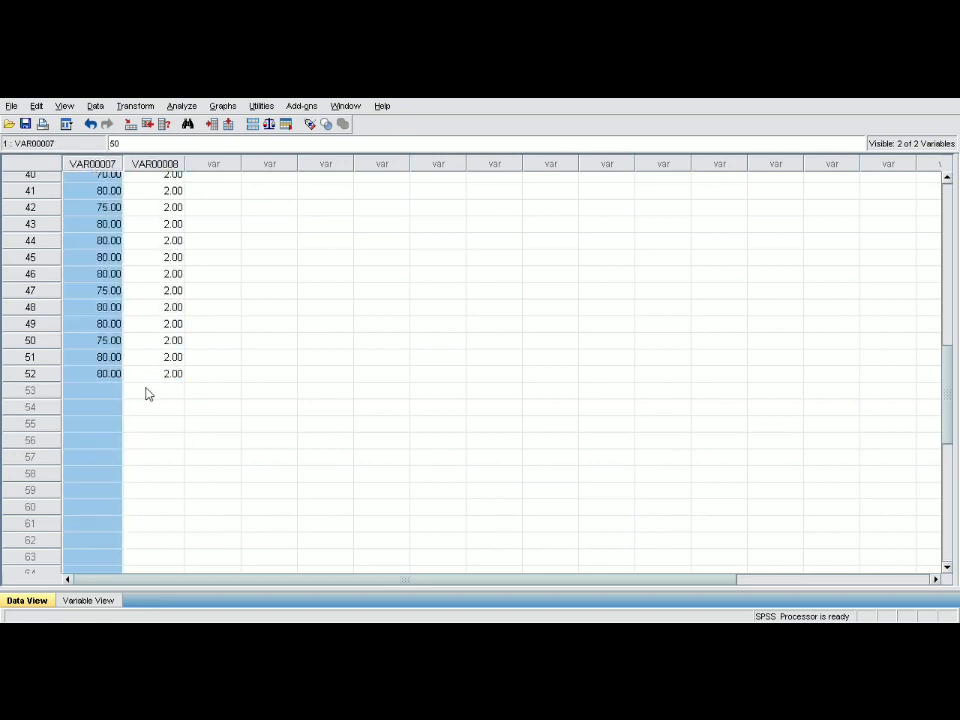
{"action": "left_click", "coordinate": [156, 397]}
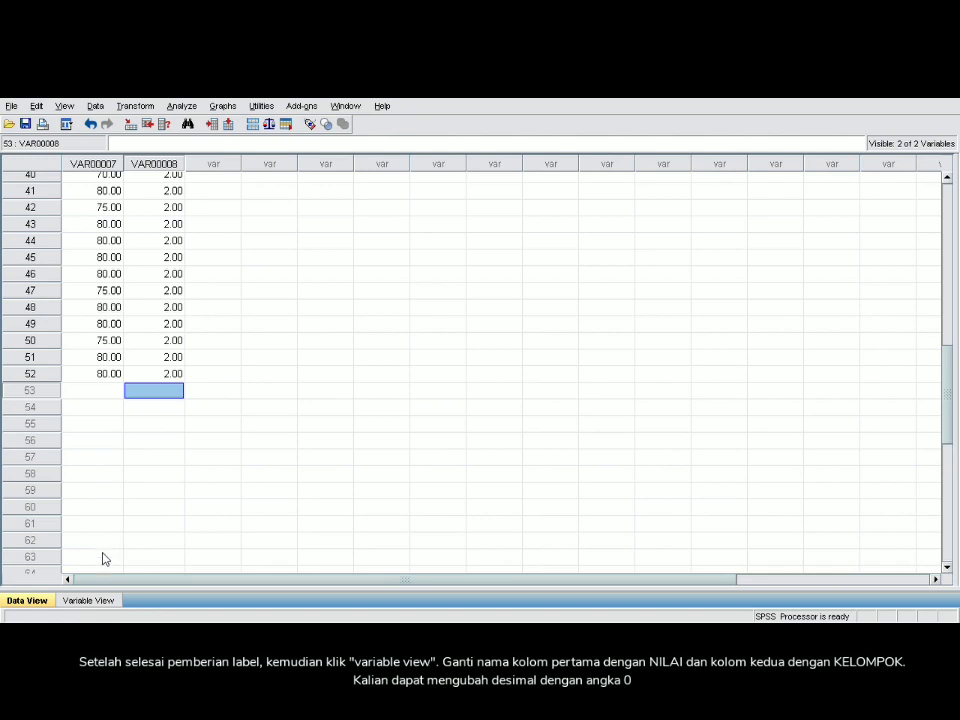
Step: In Variable View, rename VAR00007 to Nilai and VAR00008 to Kelompok
{"action": "left_click", "coordinate": [89, 600]}
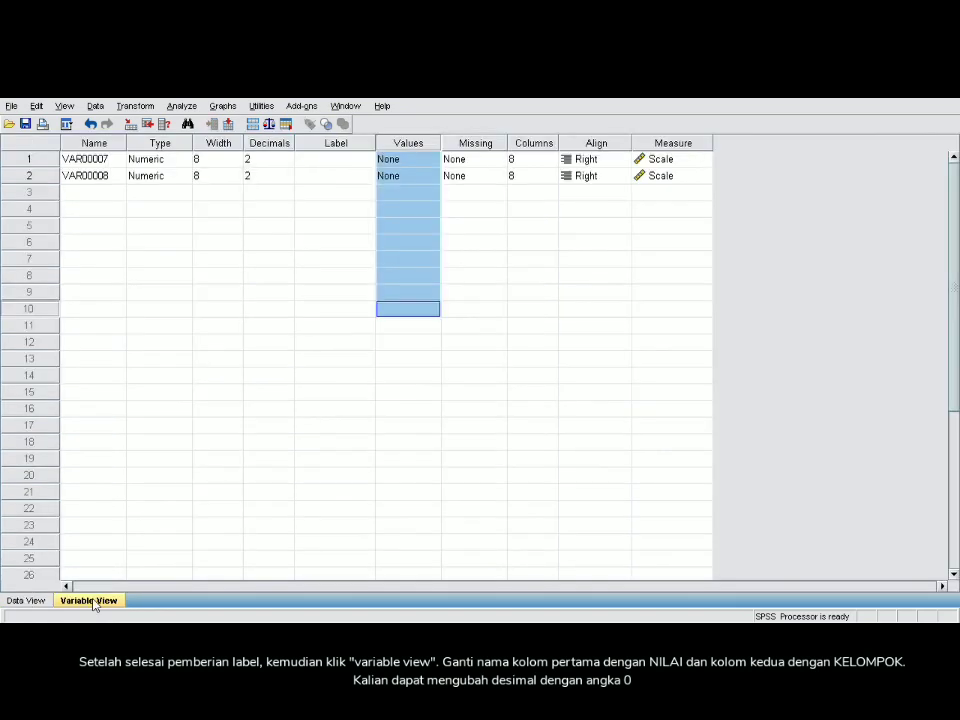
{"action": "left_click", "coordinate": [108, 160]}
{"action": "double_click", "coordinate": [108, 160]}
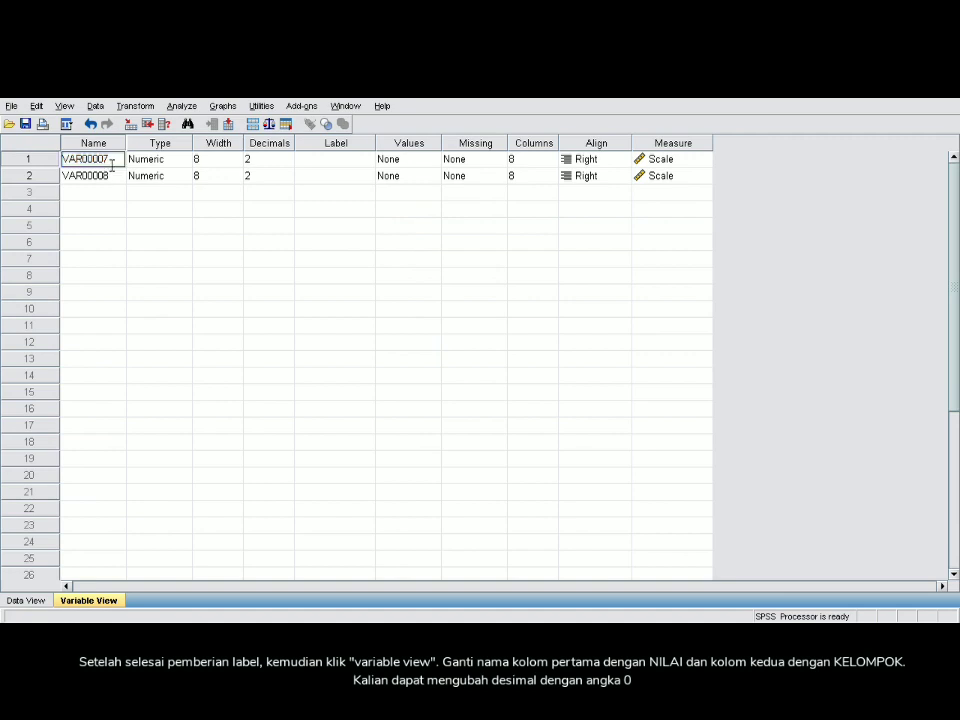
{"action": "left_click_drag", "start_coordinate": [108, 160], "coordinate": [57, 166]}
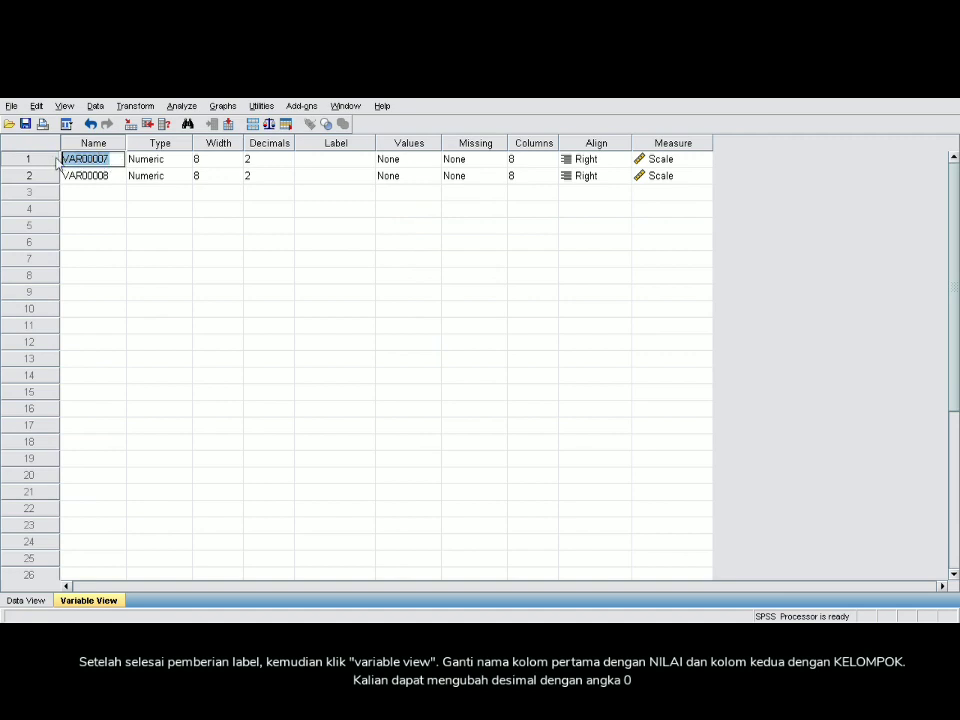
{"action": "type", "text": "NIlai"}
{"action": "left_click", "coordinate": [108, 178]}
{"action": "left_click", "coordinate": [108, 178]}
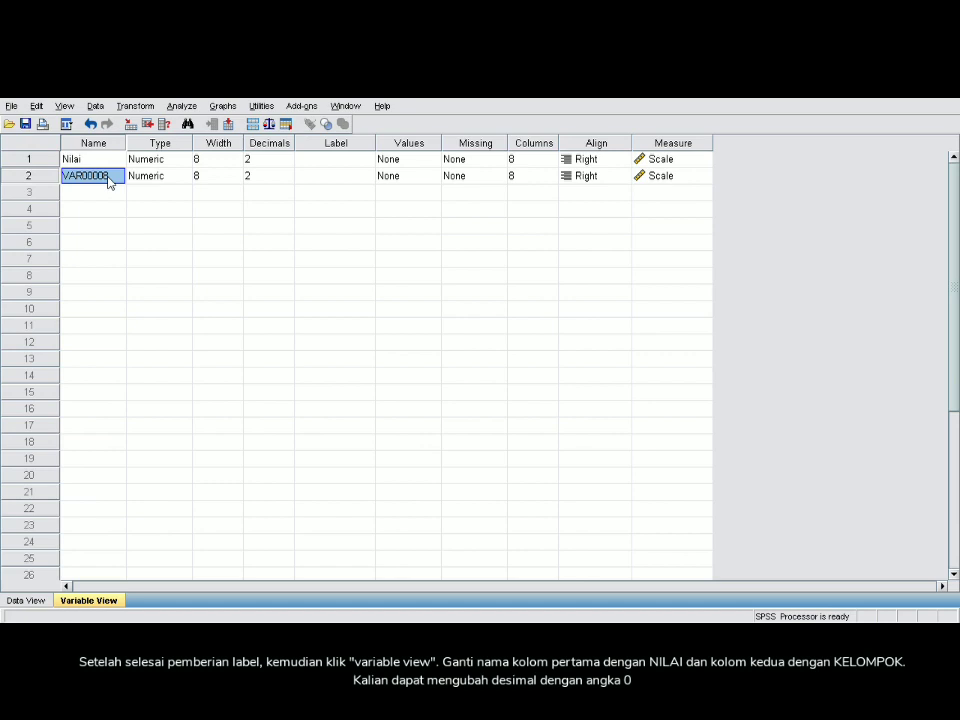
{"action": "left_click", "coordinate": [120, 180]}
{"action": "left_click_drag", "start_coordinate": [120, 180], "coordinate": [52, 174]}
{"action": "type", "text": "K"}
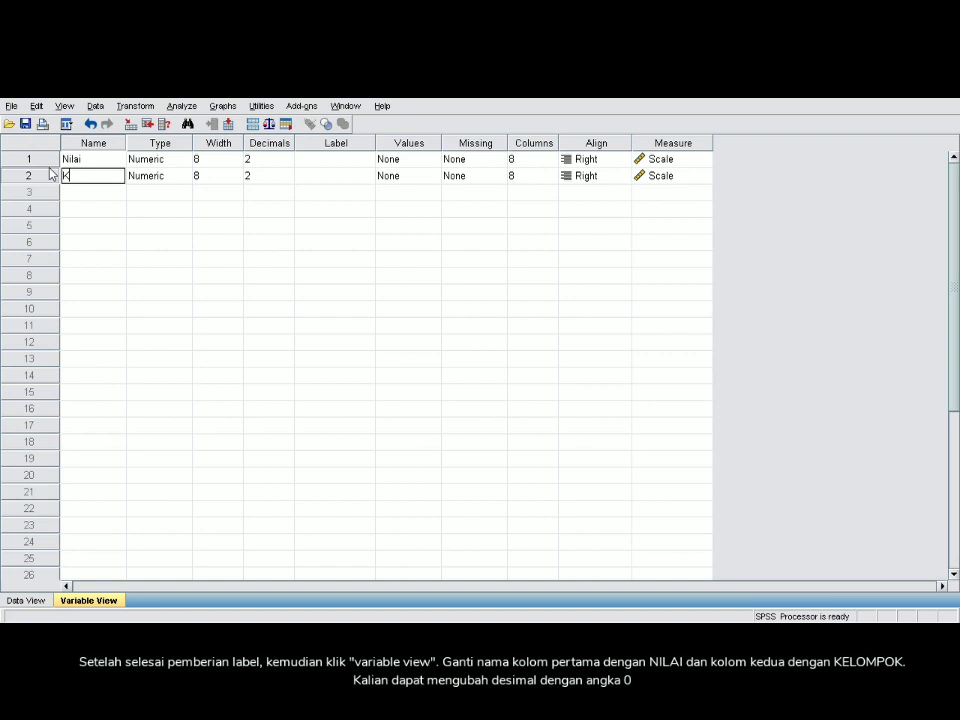
{"action": "type", "text": "elompok"}
Step: Set both Nilai and Kelompok to 0 decimals and open Kelompok's value labels
{"action": "left_click", "coordinate": [285, 162]}
{"action": "left_click", "coordinate": [287, 166]}
{"action": "left_click", "coordinate": [287, 166]}
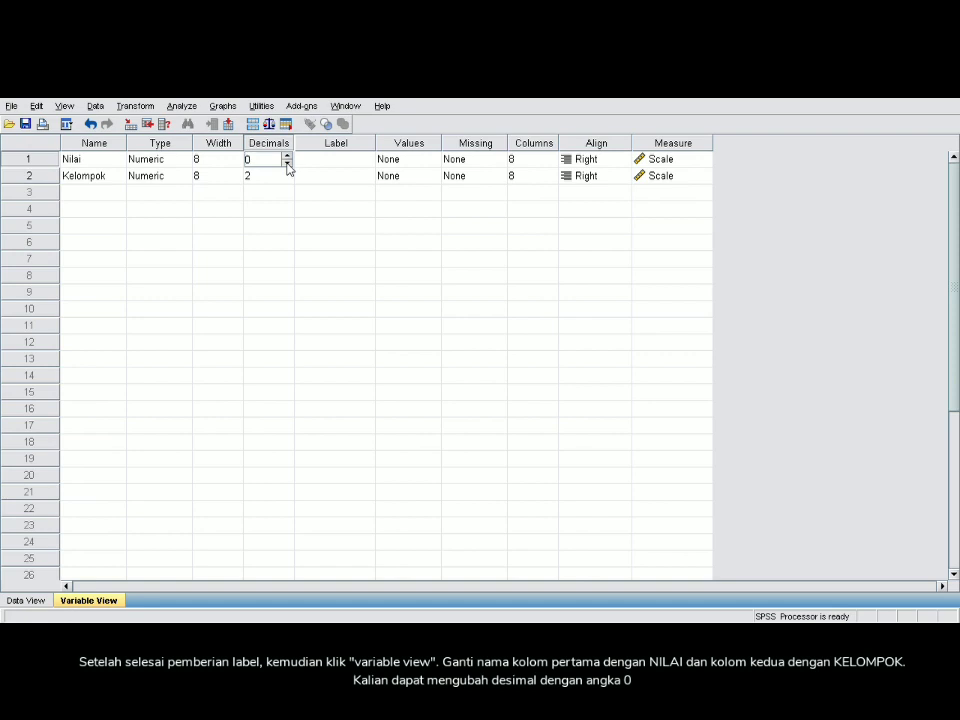
{"action": "left_click", "coordinate": [288, 178]}
{"action": "left_click", "coordinate": [288, 179]}
{"action": "left_click", "coordinate": [288, 179]}
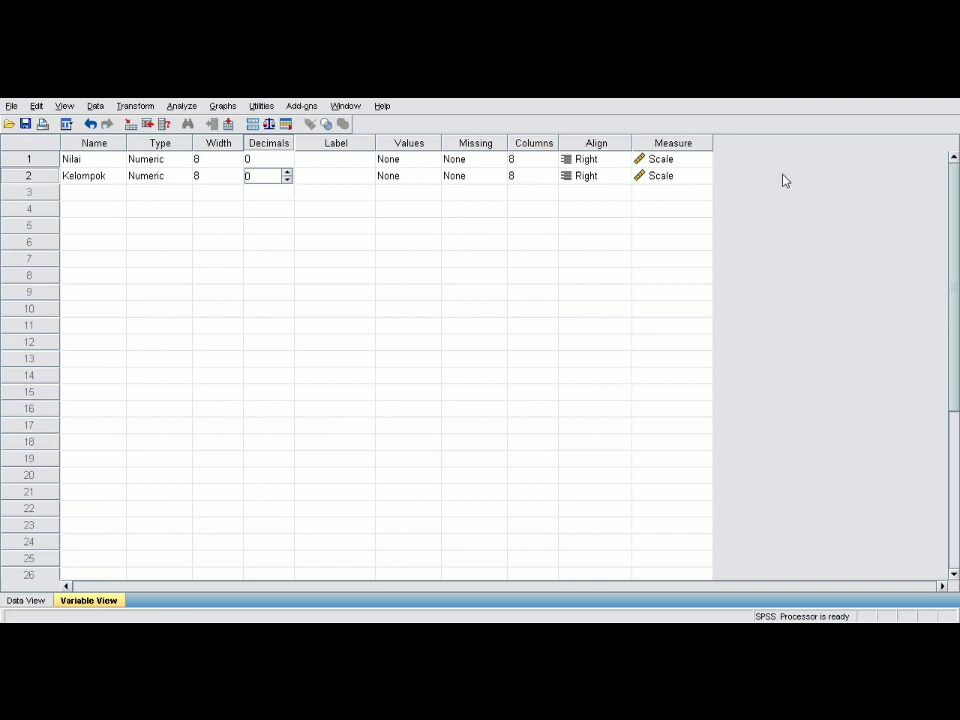
{"action": "left_click", "coordinate": [405, 176]}
{"action": "left_click", "coordinate": [431, 176]}
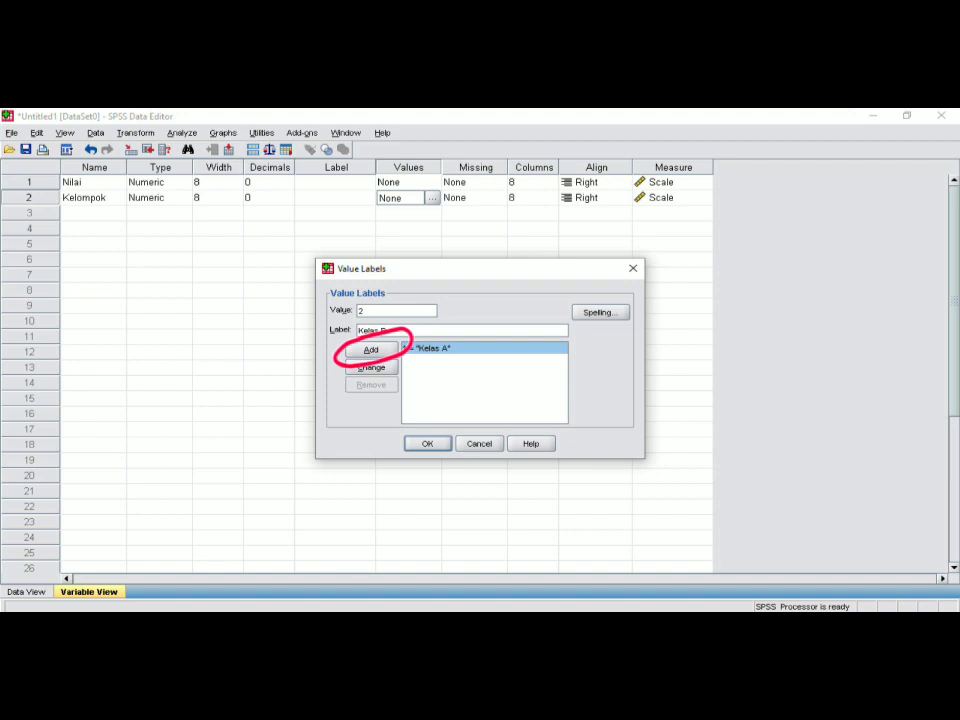
Step: Add the value label 2 = 'Kelas B' for Kelompok
{"action": "key", "text": "alt+a"}
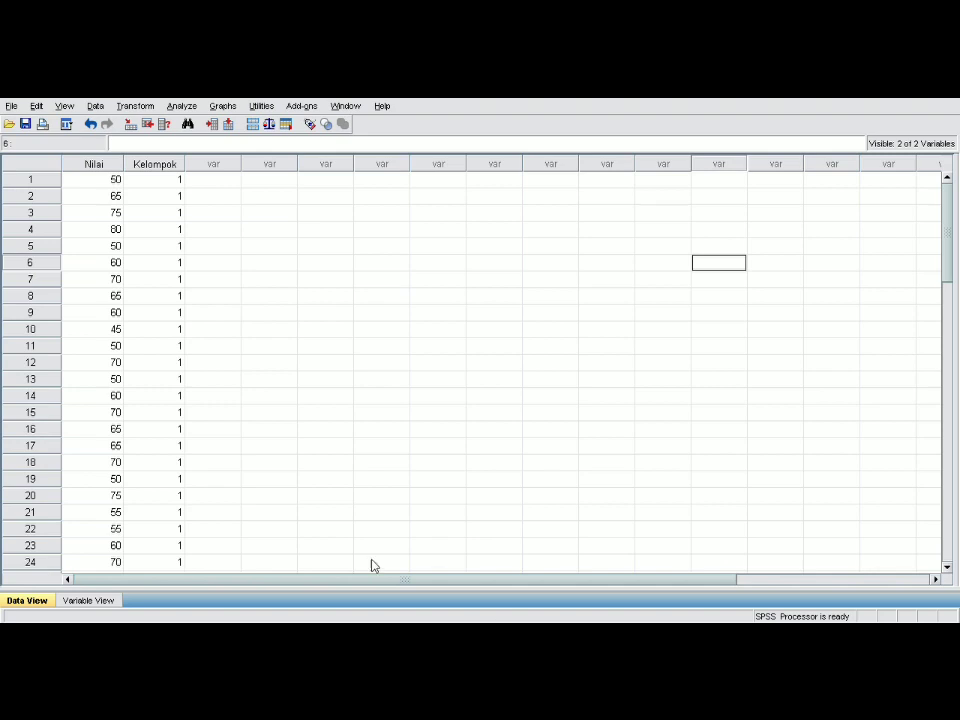
Step: Select the Nilai and Kelompok columns in Data View, then clear the selection
{"action": "left_click", "coordinate": [88, 163]}
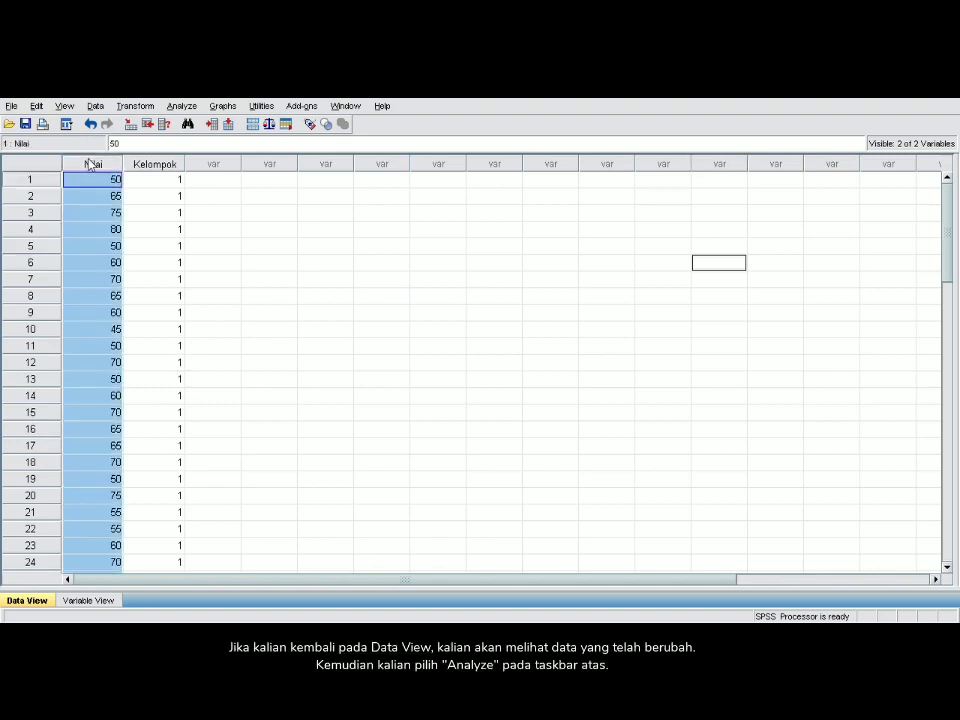
{"action": "left_click", "coordinate": [150, 164]}
{"action": "left_click", "coordinate": [91, 186]}
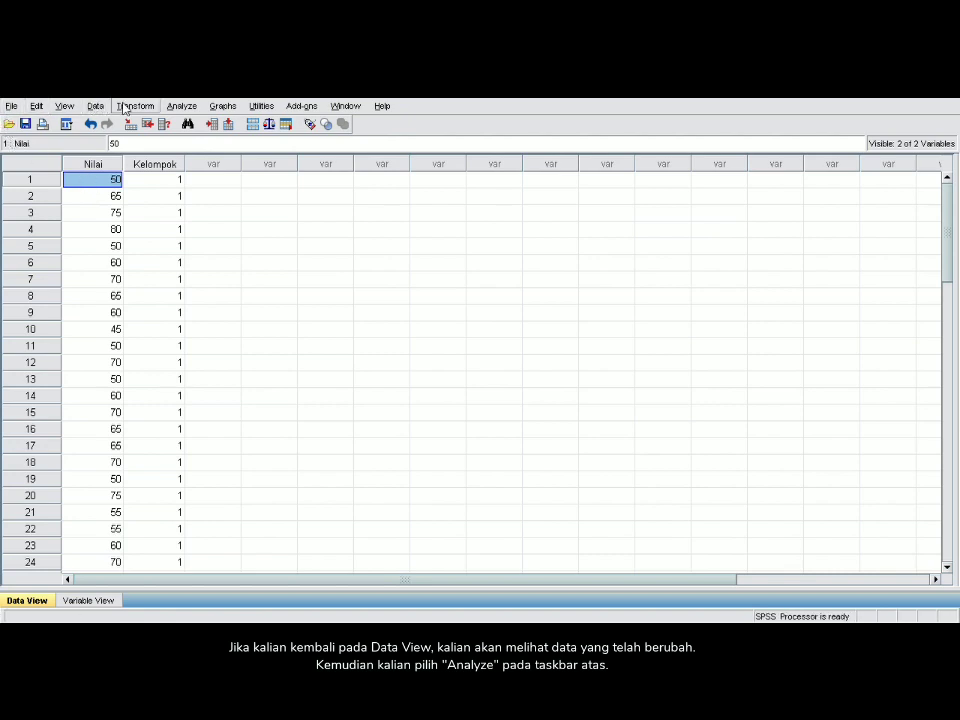
Step: Launch Analyze > Compare Means > Independent-Samples T Test
{"action": "left_click", "coordinate": [181, 107]}
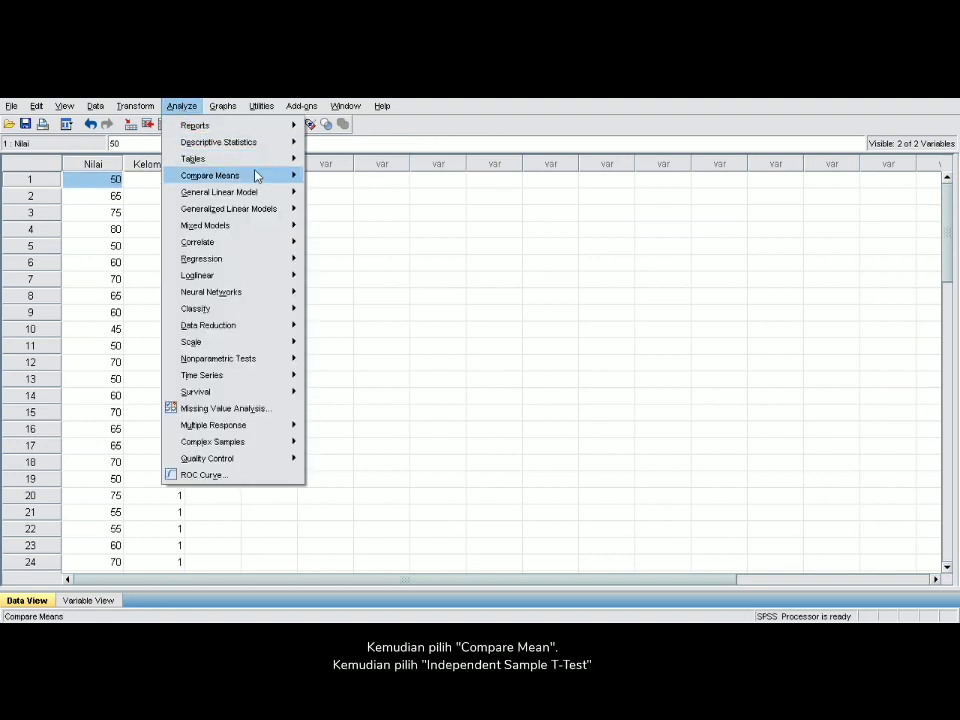
{"action": "mouse_move", "coordinate": [263, 178]}
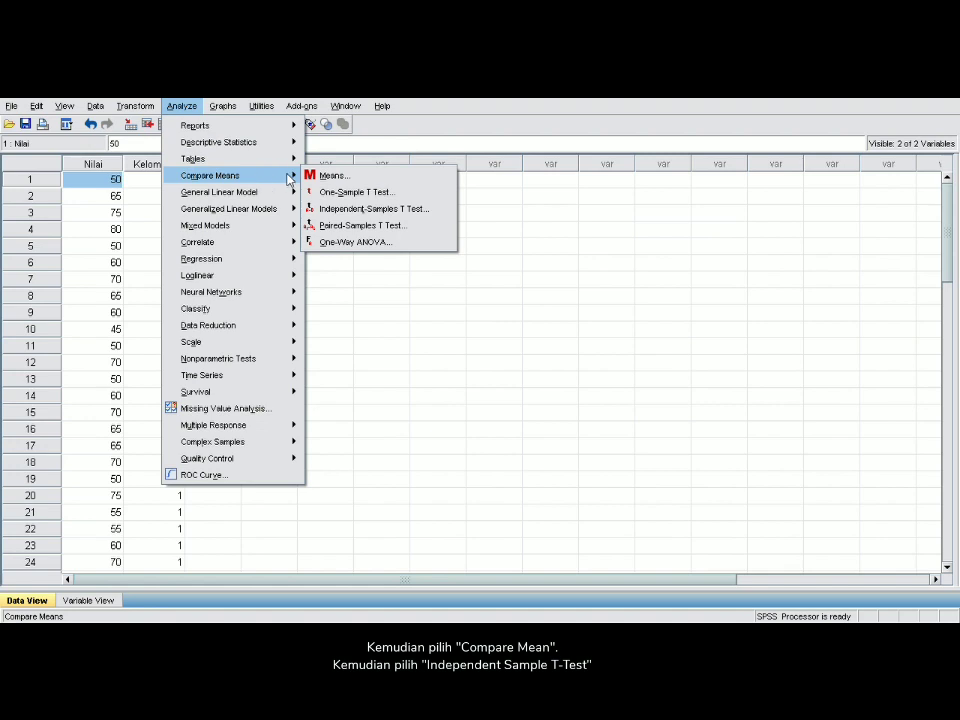
{"action": "left_click", "coordinate": [347, 211]}
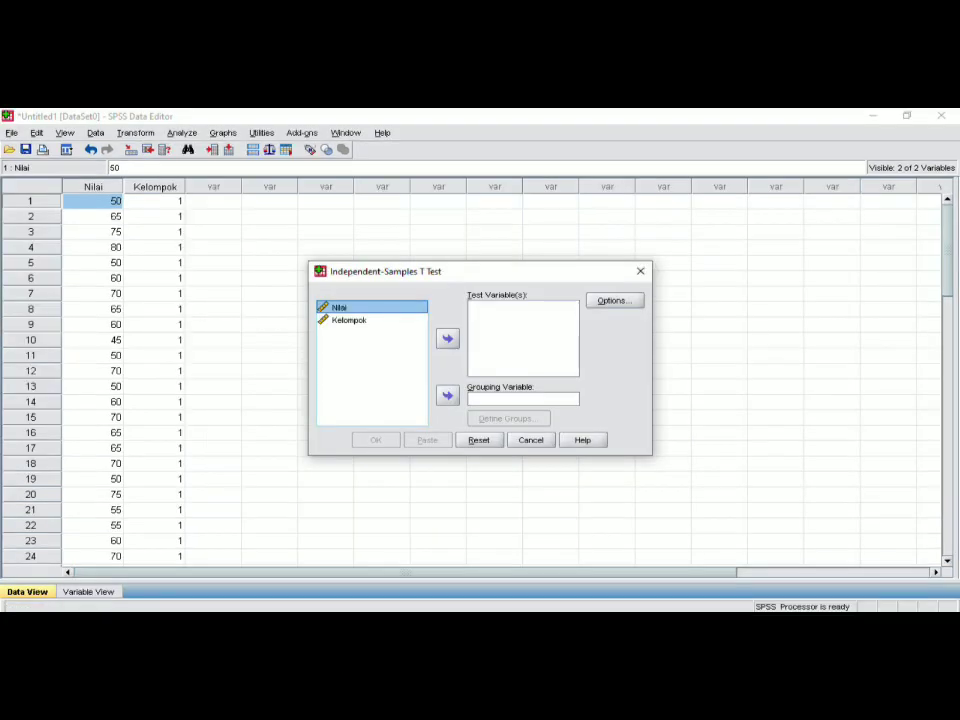